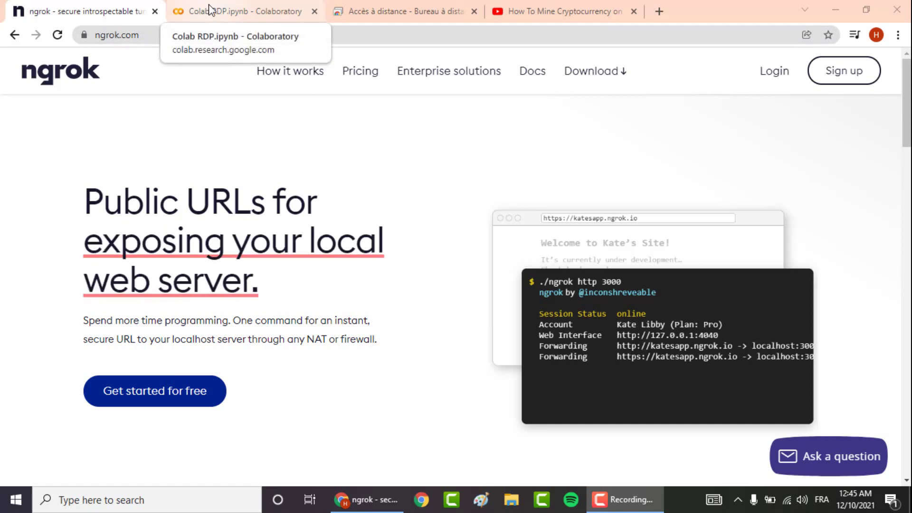
Sign up for ngrok with a Google account, accept the terms, and view the Your Authtoken page.
{"action": "left_click", "coordinate": [869, 84]}
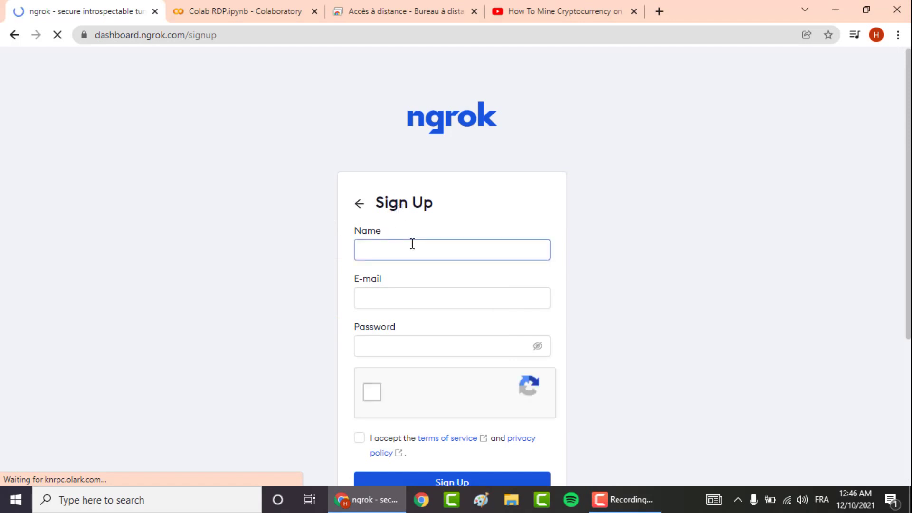
{"action": "scroll", "coordinate": [440, 351], "scroll_direction": "down", "scroll_amount": 5}
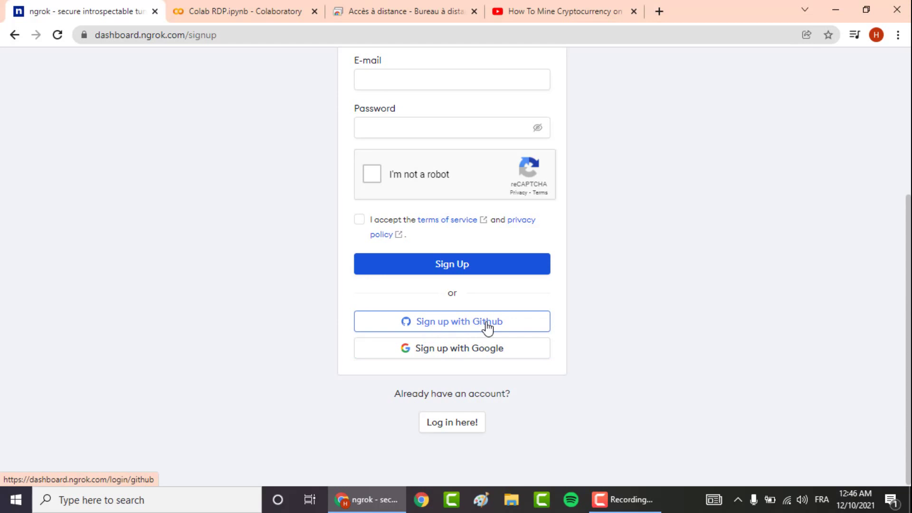
{"action": "left_click", "coordinate": [480, 348]}
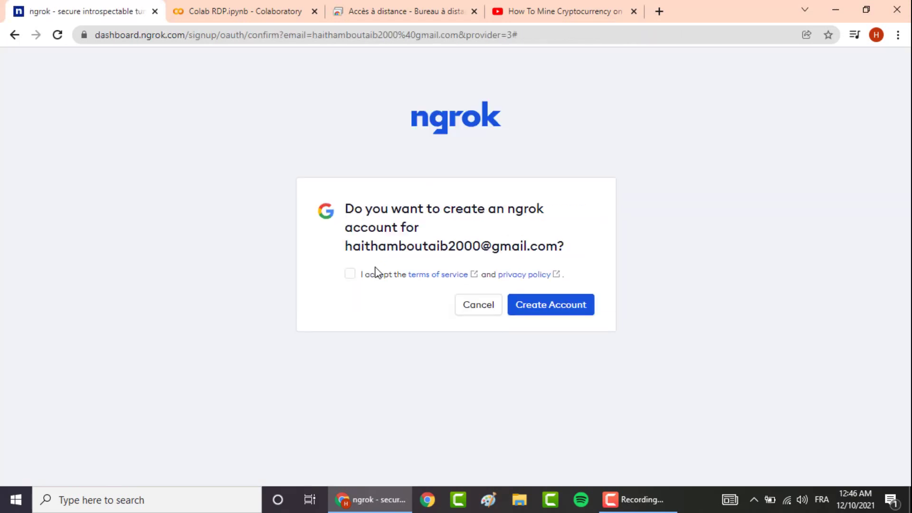
{"action": "left_click", "coordinate": [361, 276]}
{"action": "left_click", "coordinate": [569, 312]}
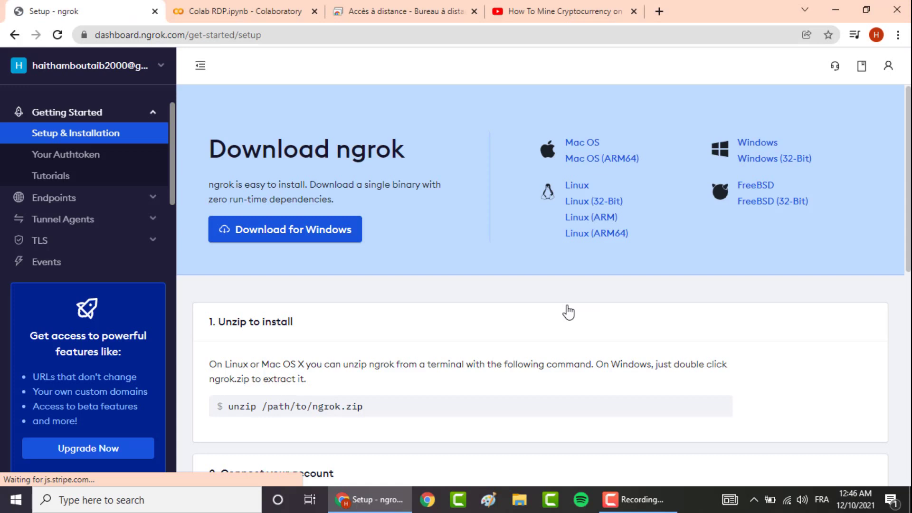
{"action": "left_click", "coordinate": [76, 160]}
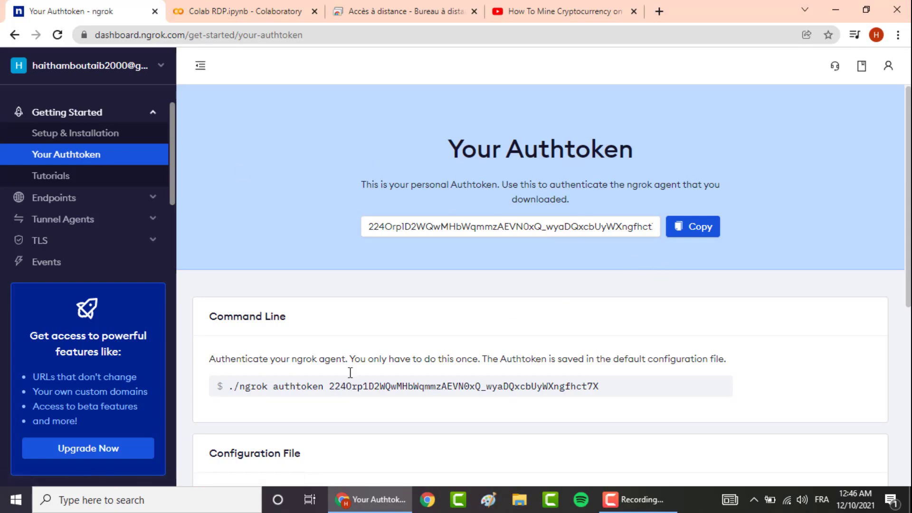
Run the Create User cell in the Colab RDP notebook, choosing Run anyway at the warning.
{"action": "left_click", "coordinate": [226, 10]}
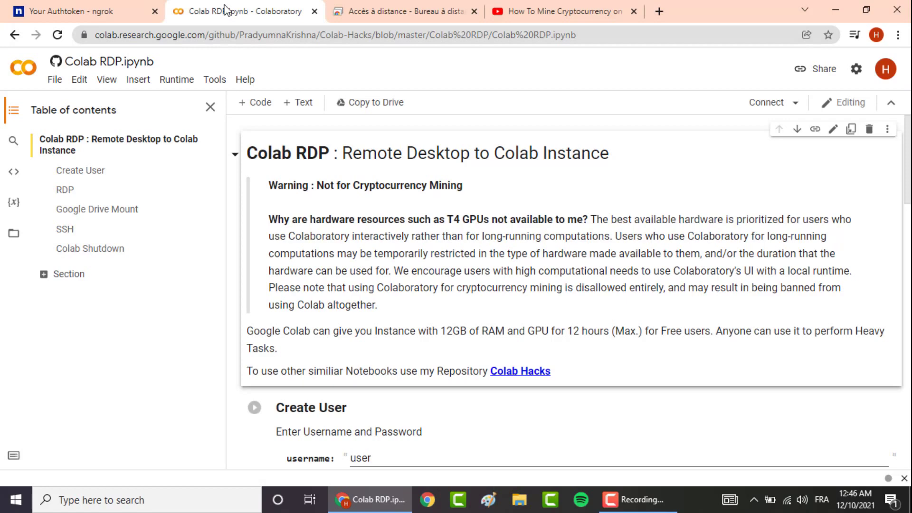
{"action": "scroll", "coordinate": [570, 291], "scroll_direction": "down", "scroll_amount": 3}
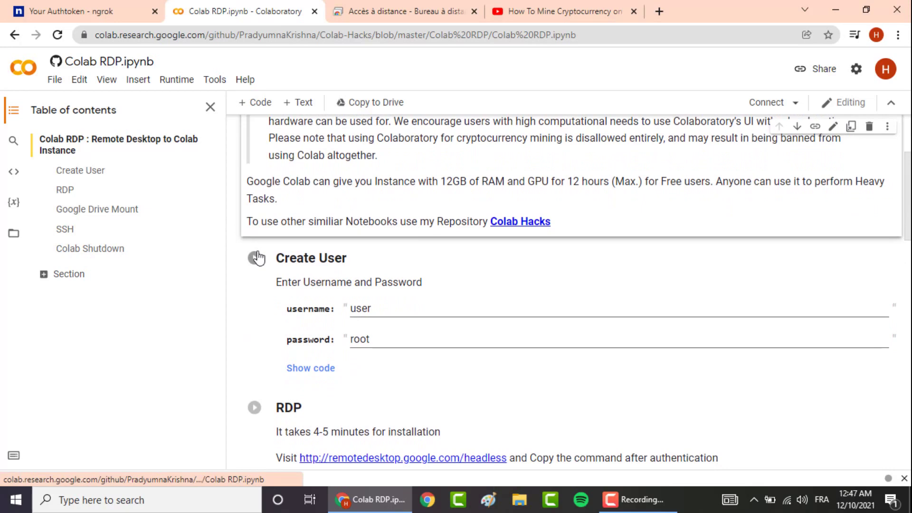
{"action": "left_click", "coordinate": [254, 259]}
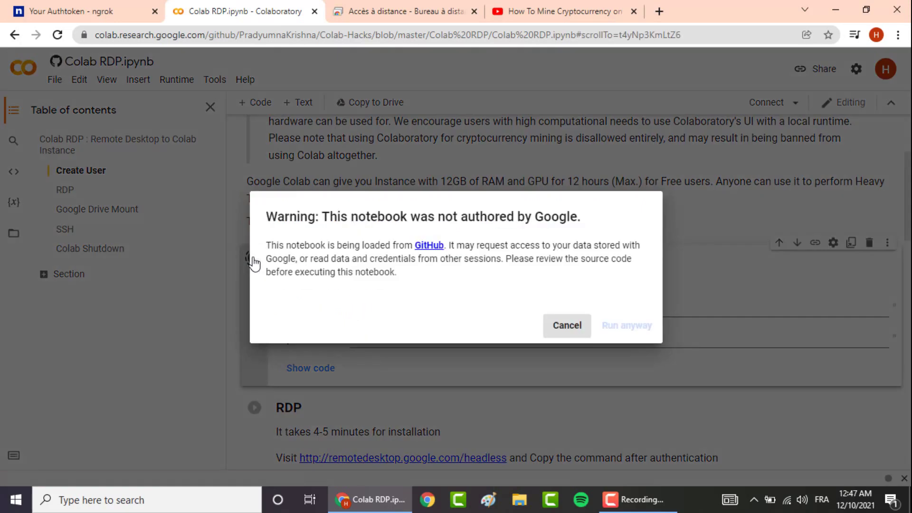
{"action": "left_click", "coordinate": [627, 326]}
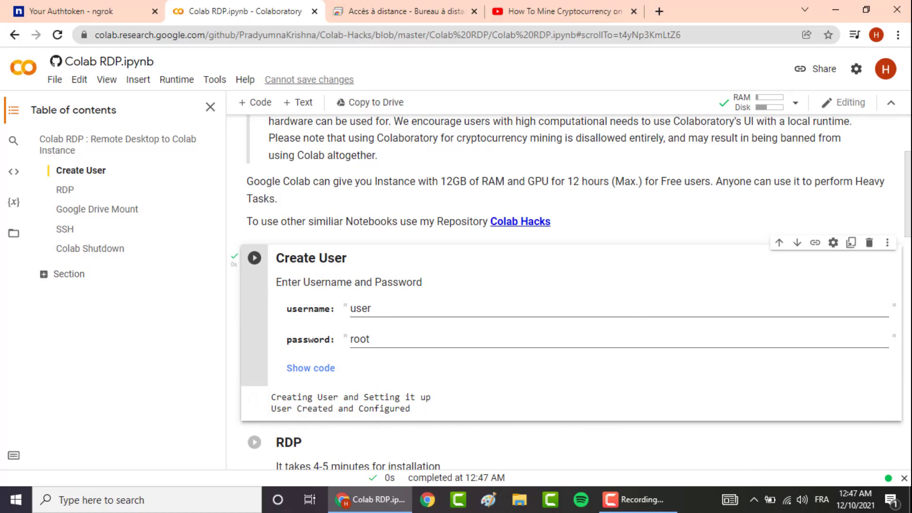
Open the Chrome Remote Desktop headless setup link in a new tab.
{"action": "left_click_drag", "start_coordinate": [909, 167], "coordinate": [908, 211]}
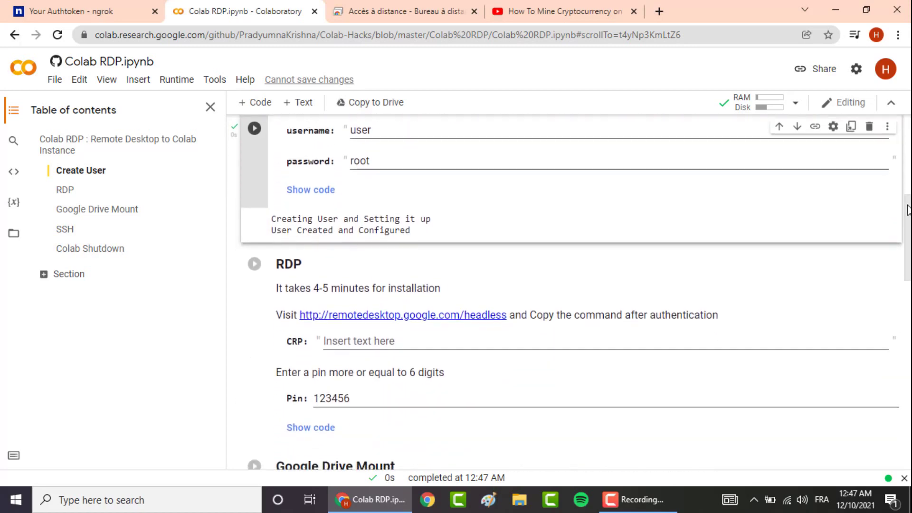
{"action": "right_click", "coordinate": [358, 319]}
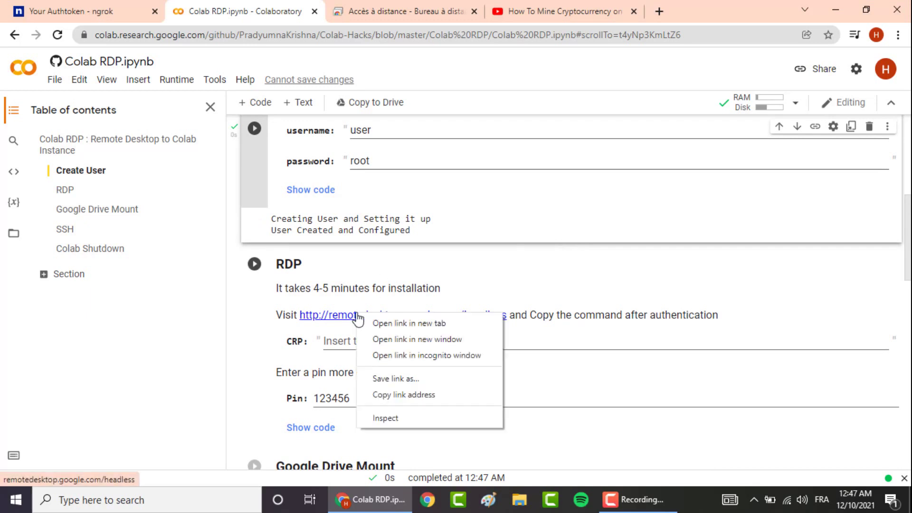
{"action": "left_click", "coordinate": [385, 324]}
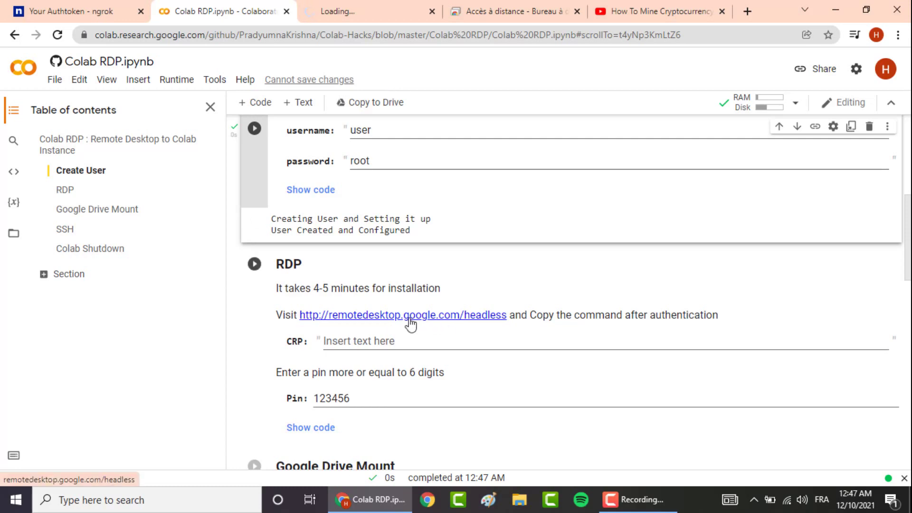
{"action": "left_click", "coordinate": [389, 7]}
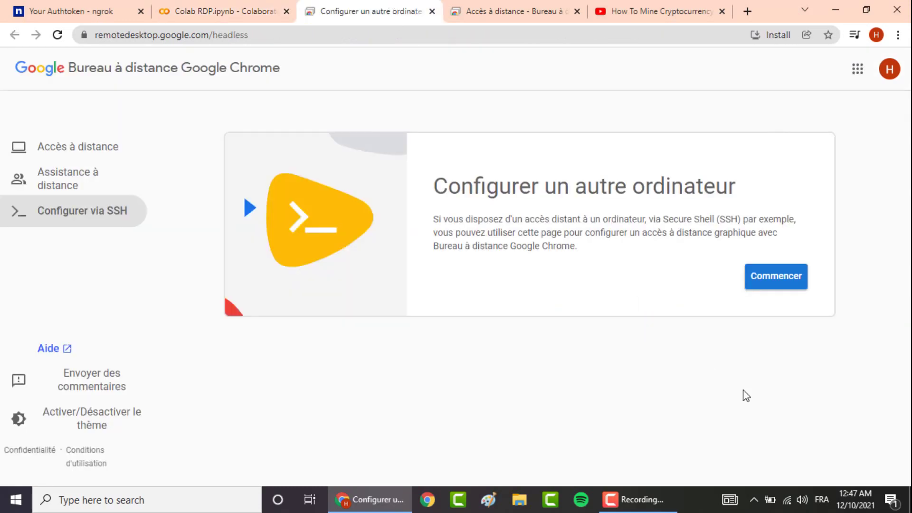
Authorise setting up another computer and copy the Debian for Linux command.
{"action": "left_click", "coordinate": [763, 275]}
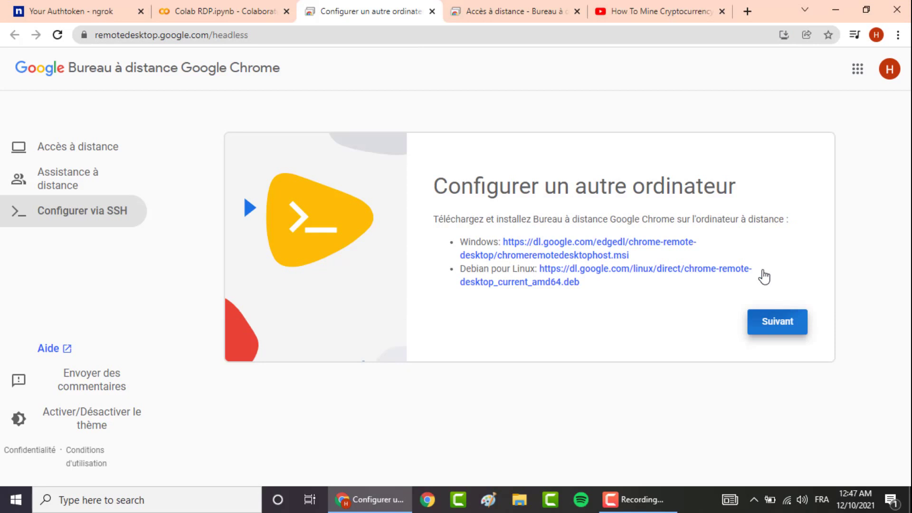
{"action": "left_click", "coordinate": [776, 320]}
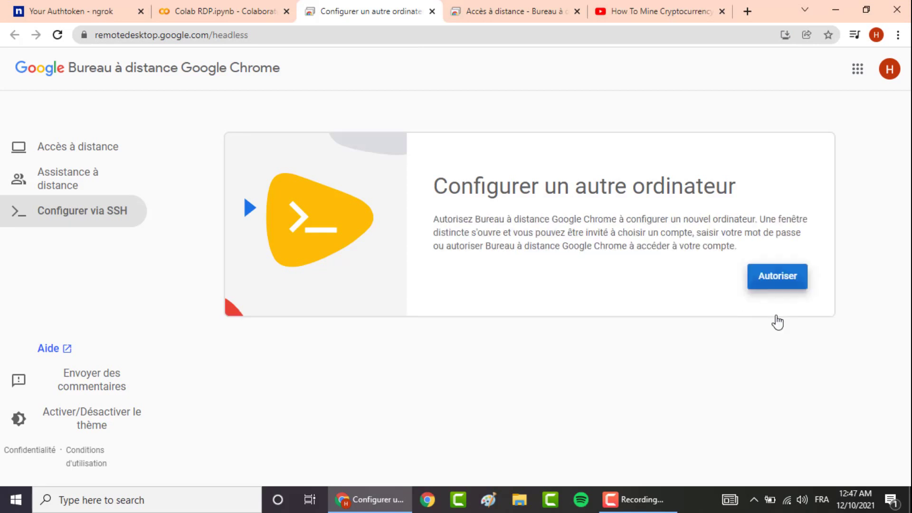
{"action": "left_click", "coordinate": [776, 287]}
{"action": "left_click_drag", "start_coordinate": [885, 245], "coordinate": [884, 241]}
{"action": "scroll", "coordinate": [884, 241], "scroll_direction": "down", "scroll_amount": 1}
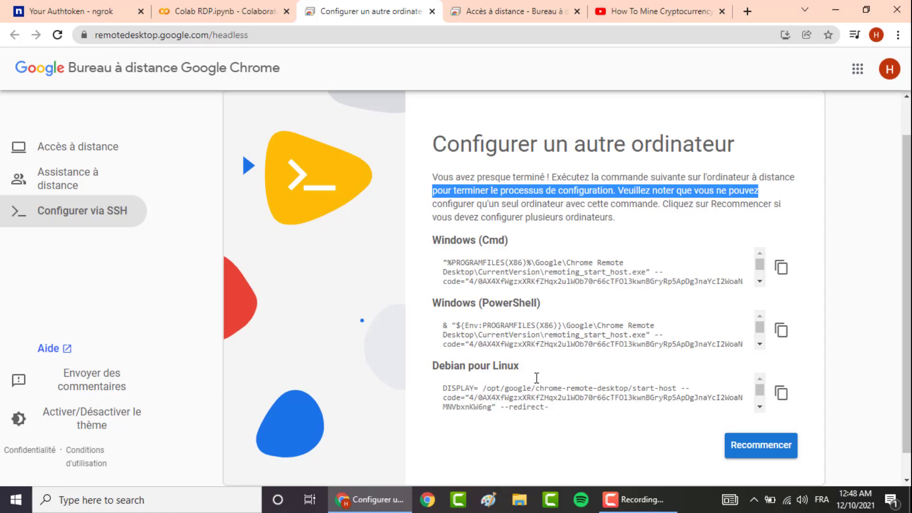
{"action": "left_click", "coordinate": [781, 393]}
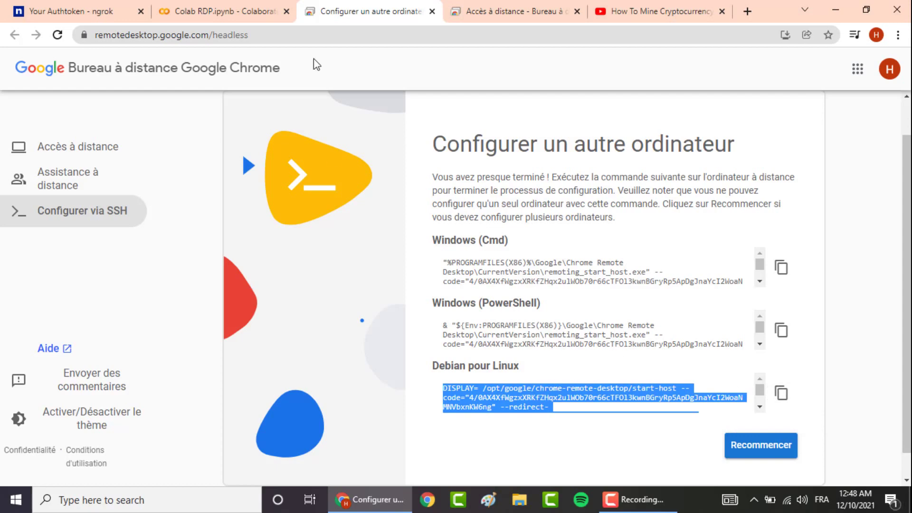
Paste the copied start-host command into the CRP field and run the RDP installation cell.
{"action": "left_click", "coordinate": [222, 11]}
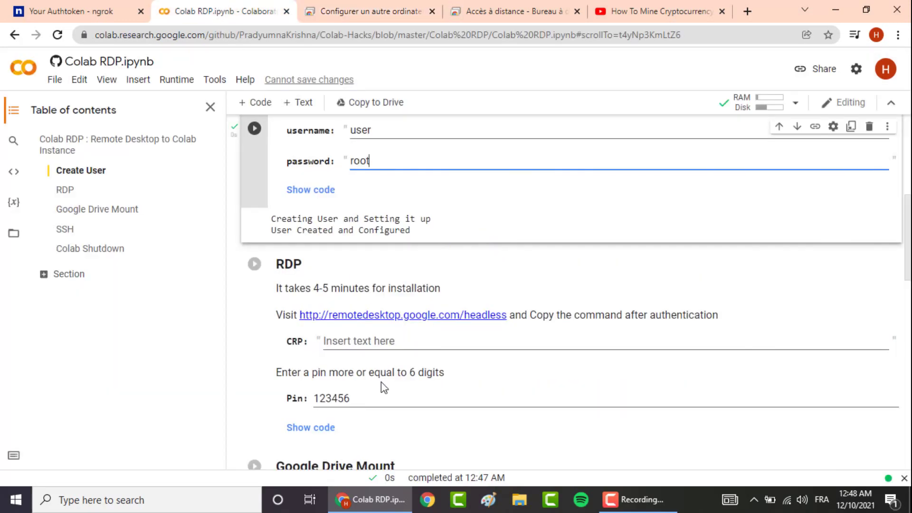
{"action": "right_click", "coordinate": [358, 343]}
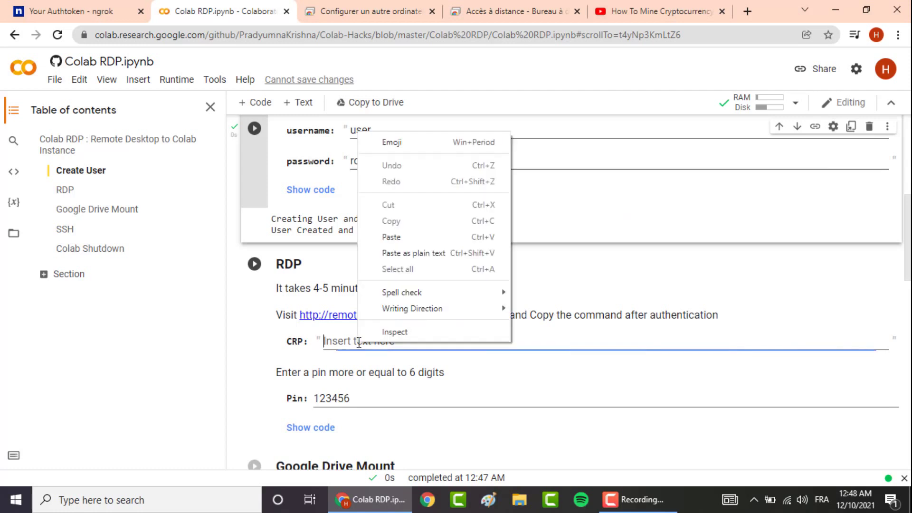
{"action": "left_click", "coordinate": [391, 236]}
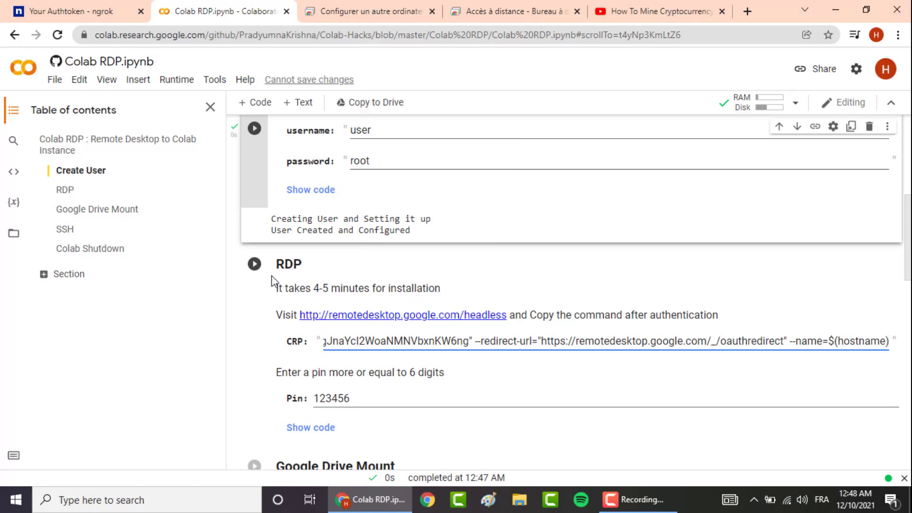
{"action": "left_click", "coordinate": [255, 264]}
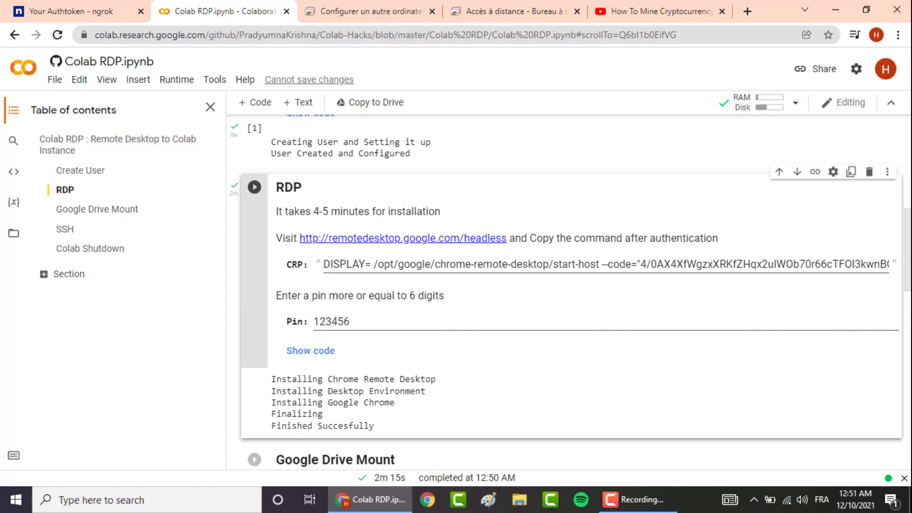
Enable ngrok in the SSH cell and copy the ngrok authtoken.
{"action": "scroll", "coordinate": [622, 322], "scroll_direction": "down", "scroll_amount": 7}
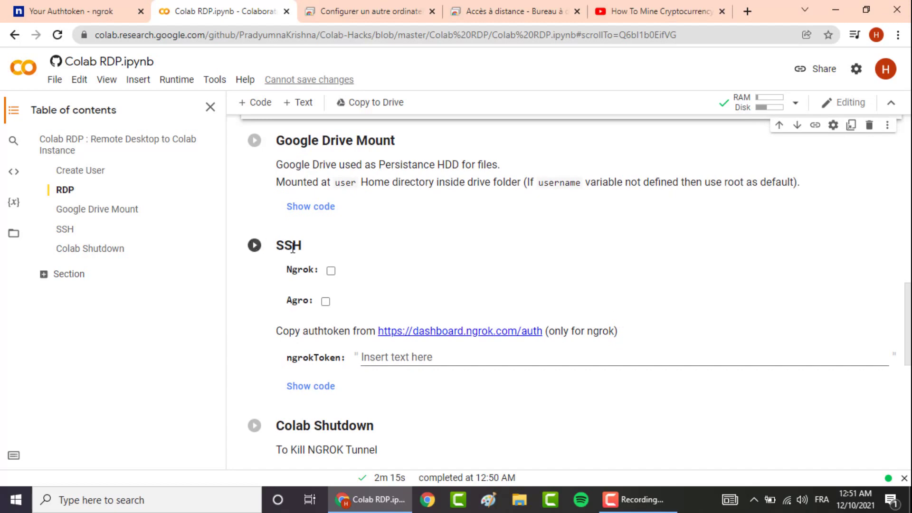
{"action": "left_click", "coordinate": [331, 271]}
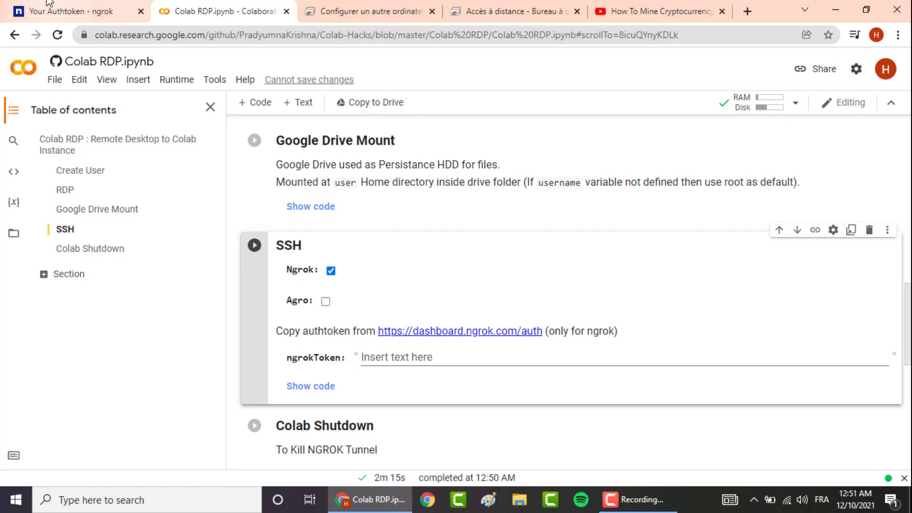
{"action": "left_click", "coordinate": [71, 11]}
{"action": "left_click", "coordinate": [696, 226]}
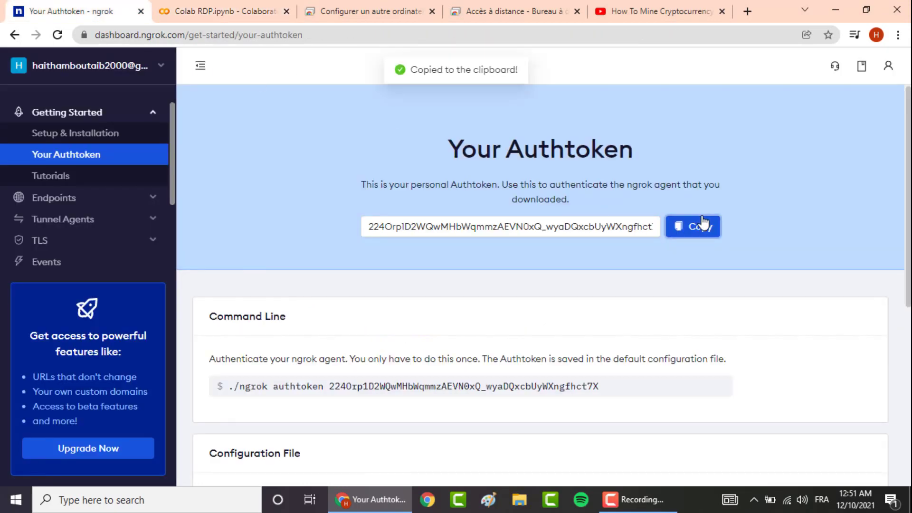
Paste the authtoken into the ngrokToken field and run the SSH cell.
{"action": "left_click", "coordinate": [169, 7]}
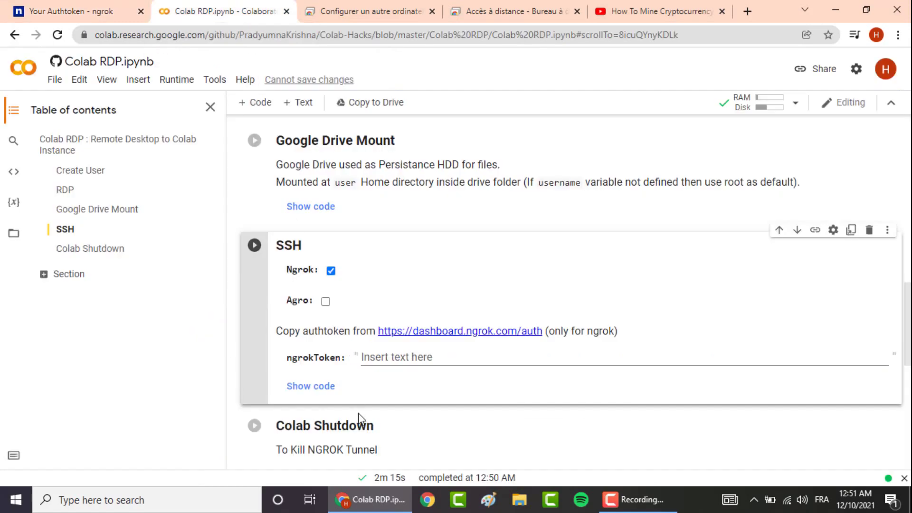
{"action": "left_click", "coordinate": [388, 363]}
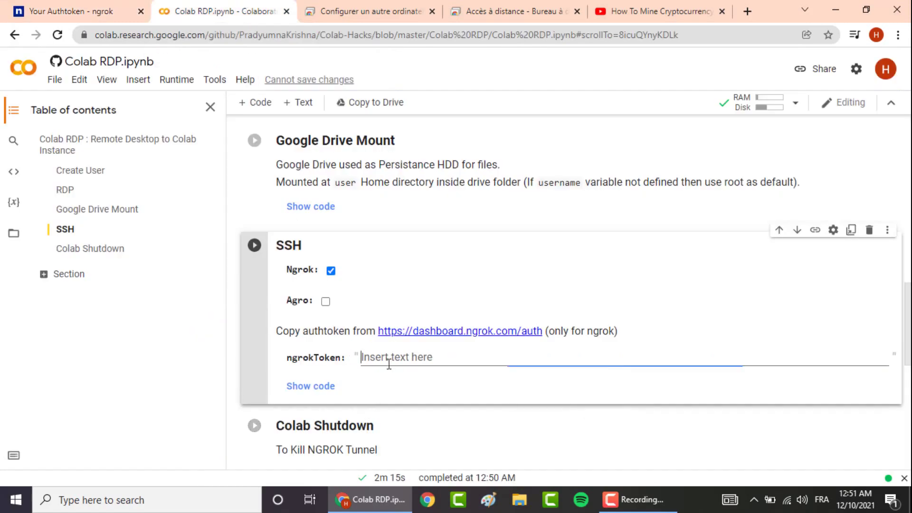
{"action": "key", "text": "ctrl+v"}
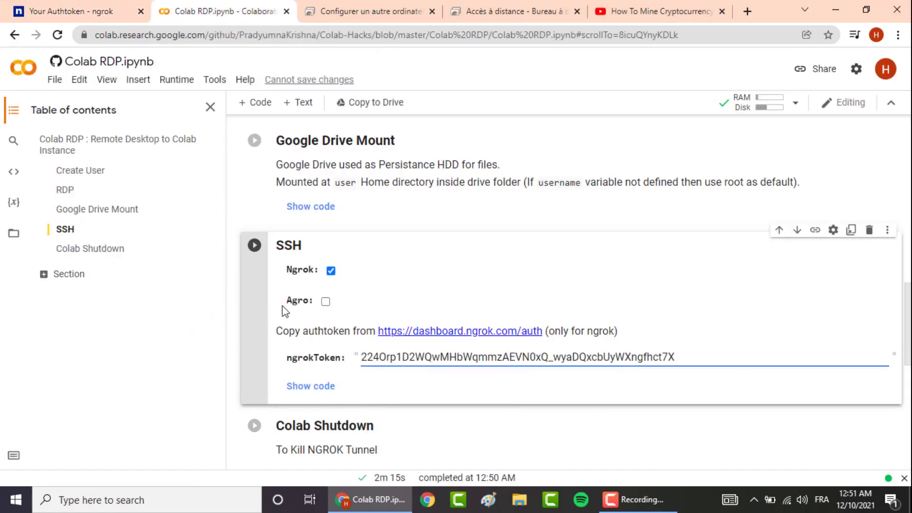
{"action": "left_click", "coordinate": [252, 245]}
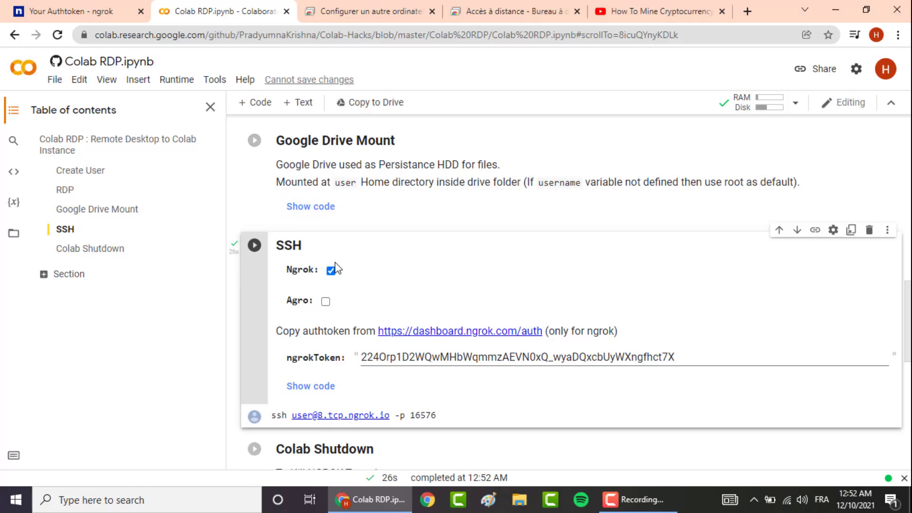
{"action": "left_click", "coordinate": [531, 6]}
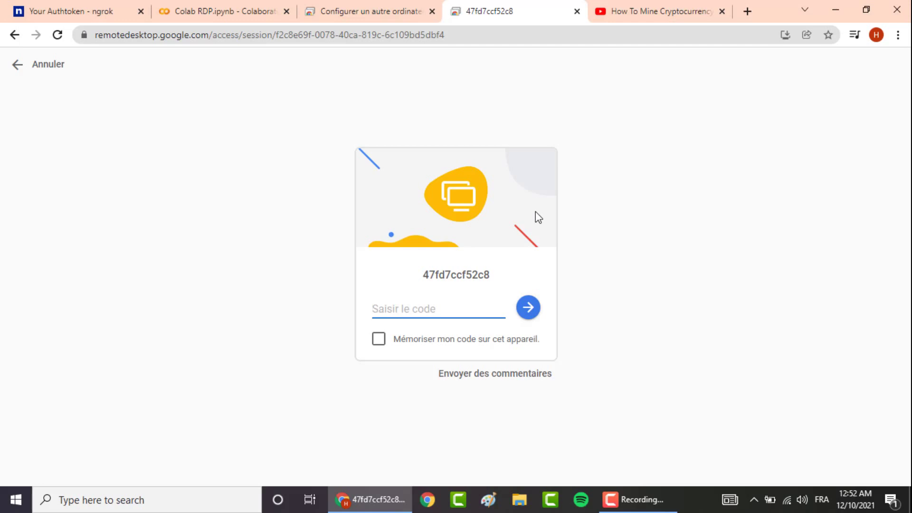
Enter the PIN, dismiss the save-password prompt, go full screen, and accept the default Xfce panel.
{"action": "type", "text": "••••"}
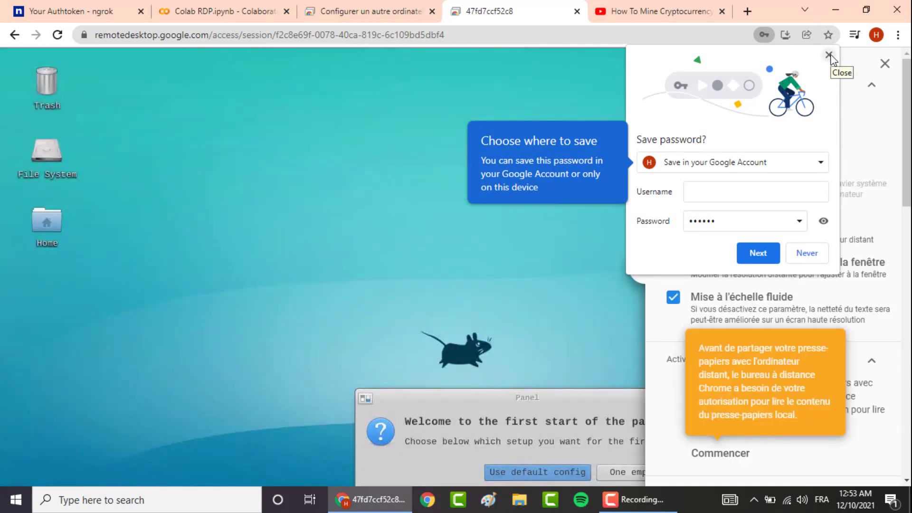
{"action": "left_click", "coordinate": [829, 56]}
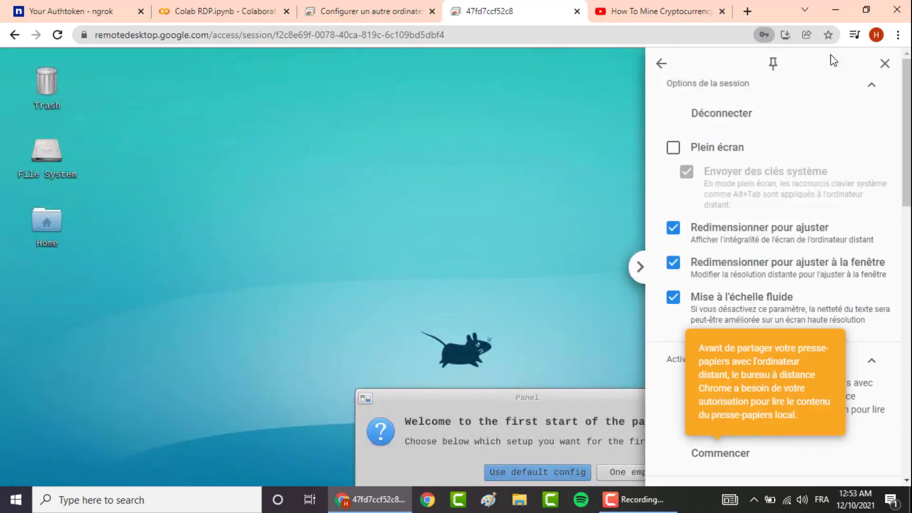
{"action": "left_click", "coordinate": [678, 148]}
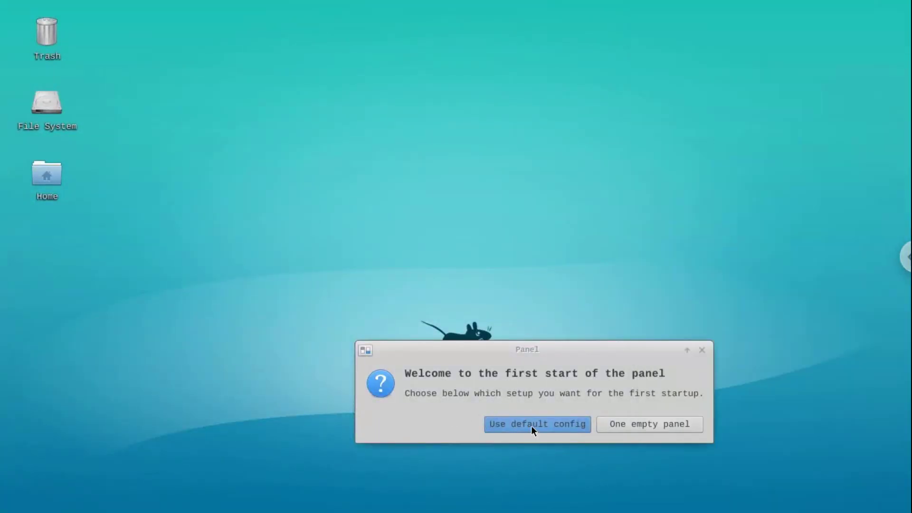
{"action": "left_click", "coordinate": [531, 426]}
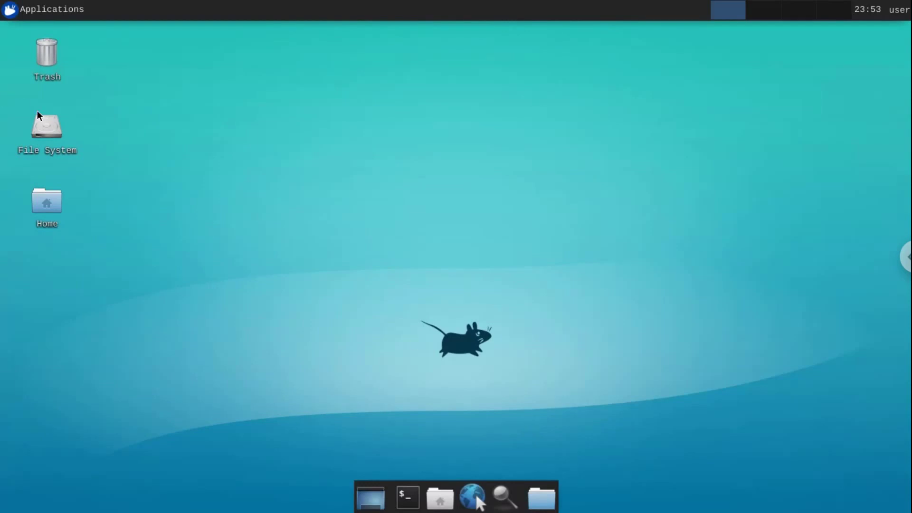
Open File System from the desktop, browse to /home/user, and select all eight folders.
{"action": "mouse_move", "coordinate": [41, 115]}
{"action": "double_click", "coordinate": [41, 115]}
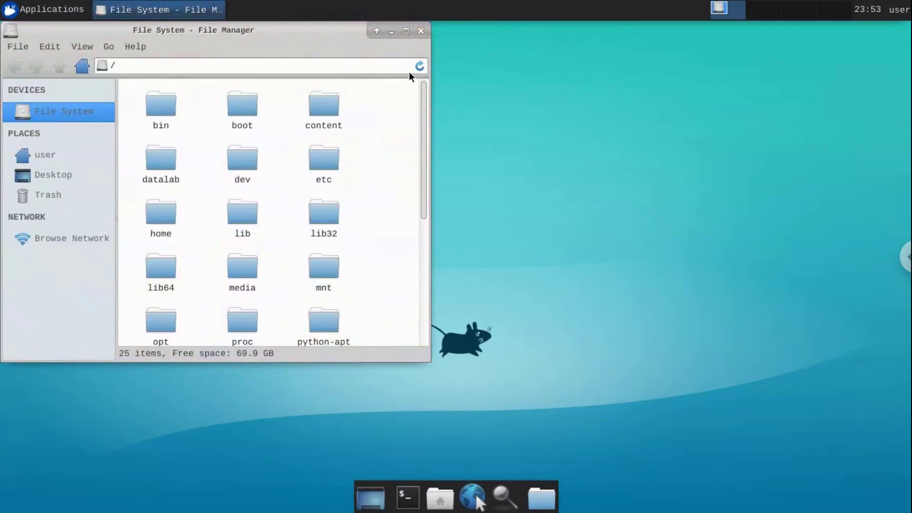
{"action": "left_click", "coordinate": [38, 180]}
{"action": "left_click", "coordinate": [54, 158]}
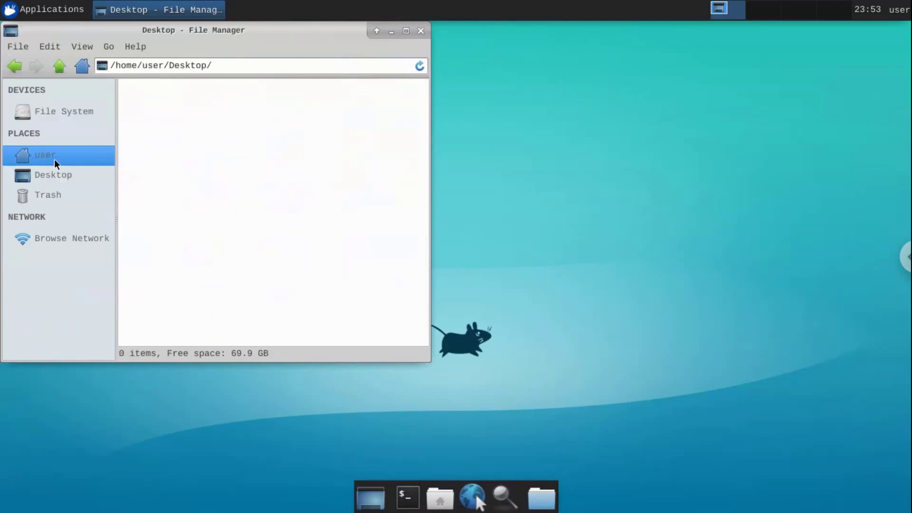
{"action": "left_click_drag", "start_coordinate": [409, 247], "coordinate": [122, 84]}
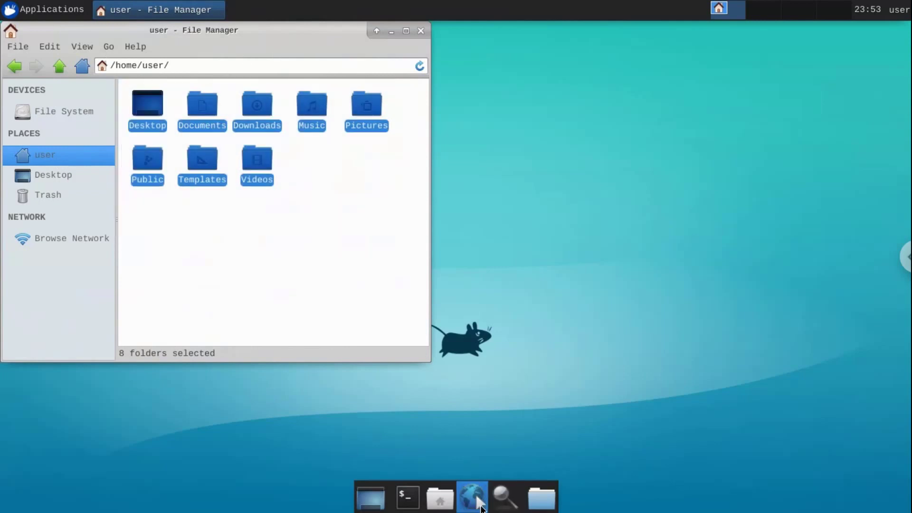
Launch the remote Chrome, search for 'fast', and run the Fast.com speed test (720 Mbps).
{"action": "left_click", "coordinate": [475, 497]}
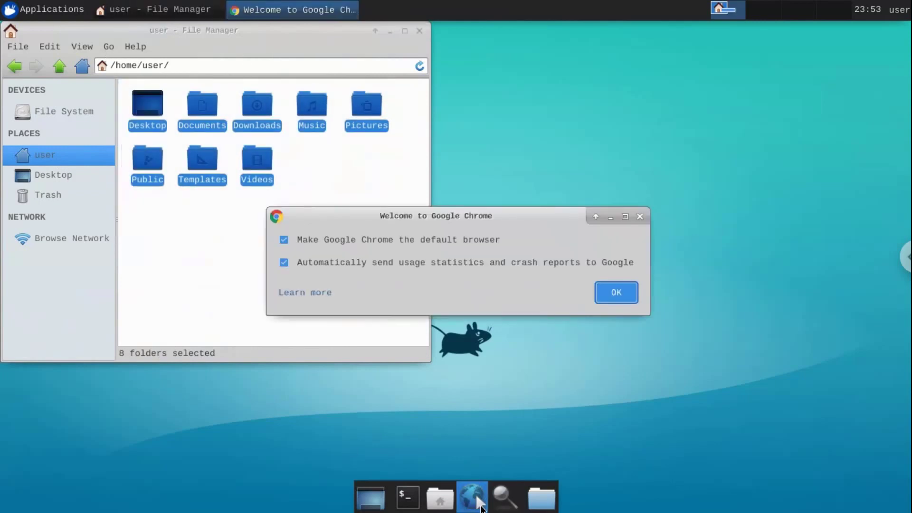
{"action": "left_click", "coordinate": [616, 292]}
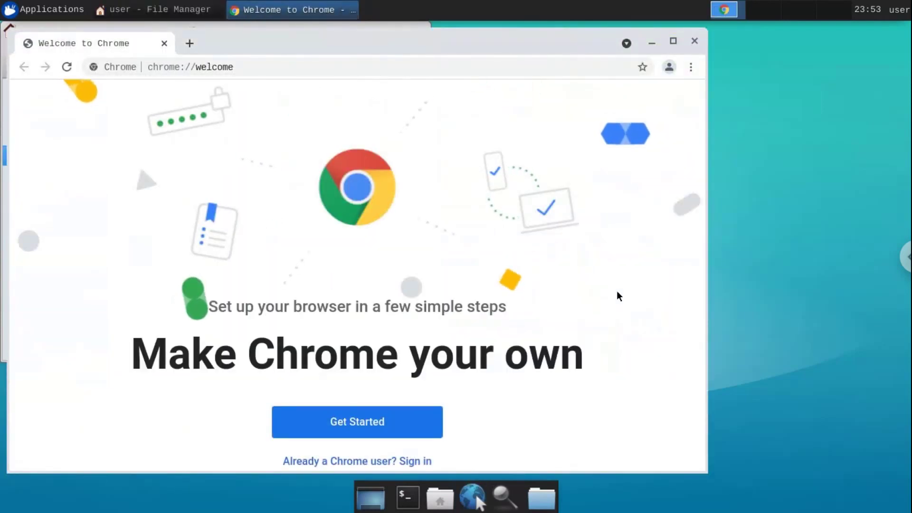
{"action": "left_click", "coordinate": [298, 69]}
{"action": "type", "text": "f"}
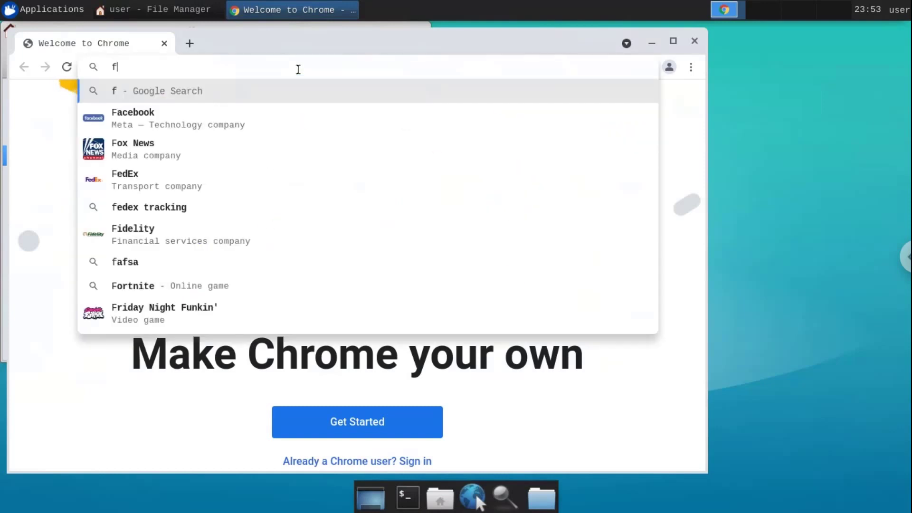
{"action": "type", "text": "ast"}
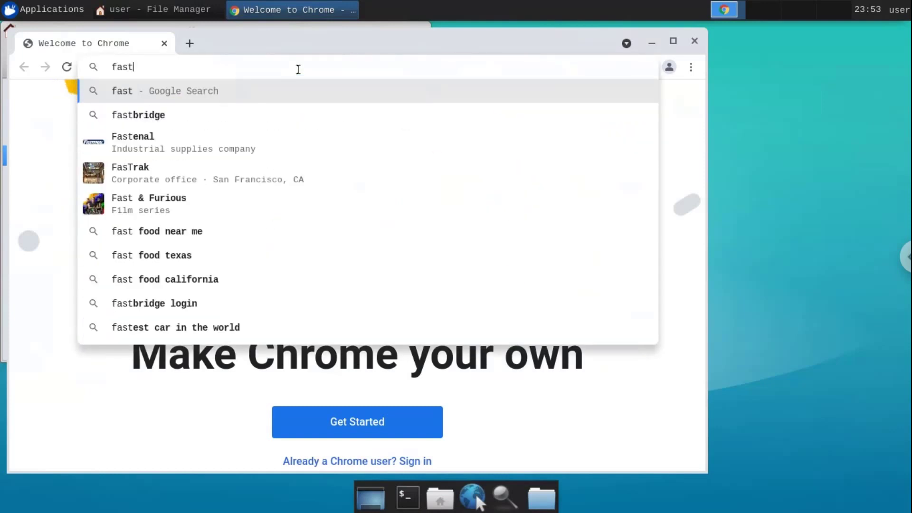
{"action": "key", "text": "Return"}
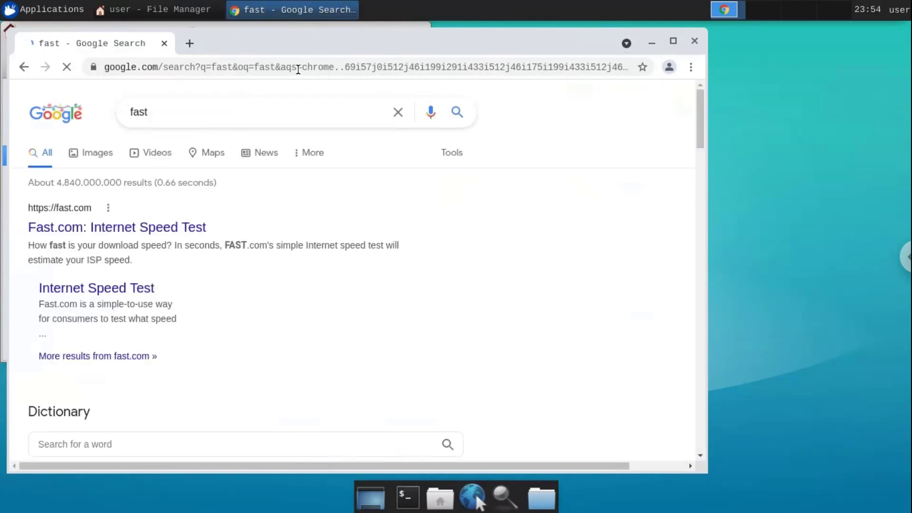
{"action": "left_click", "coordinate": [114, 232]}
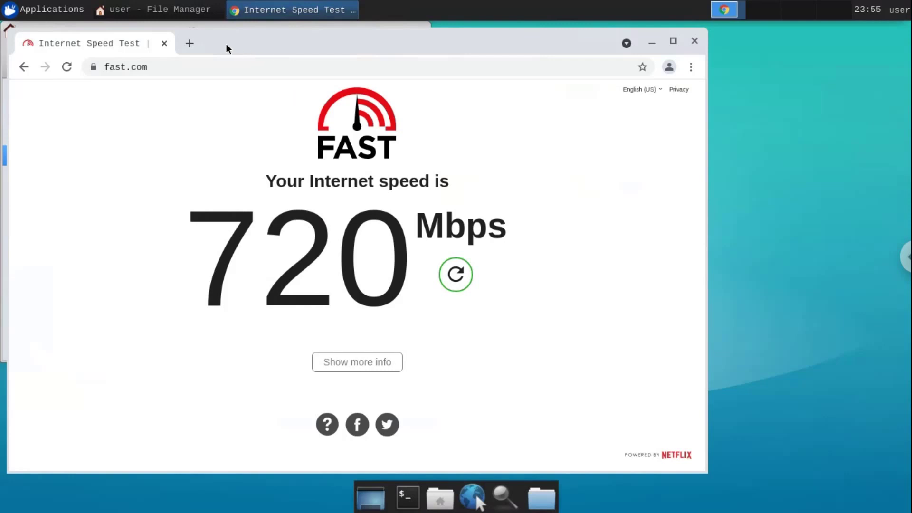
{"action": "mouse_move", "coordinate": [456, 46]}
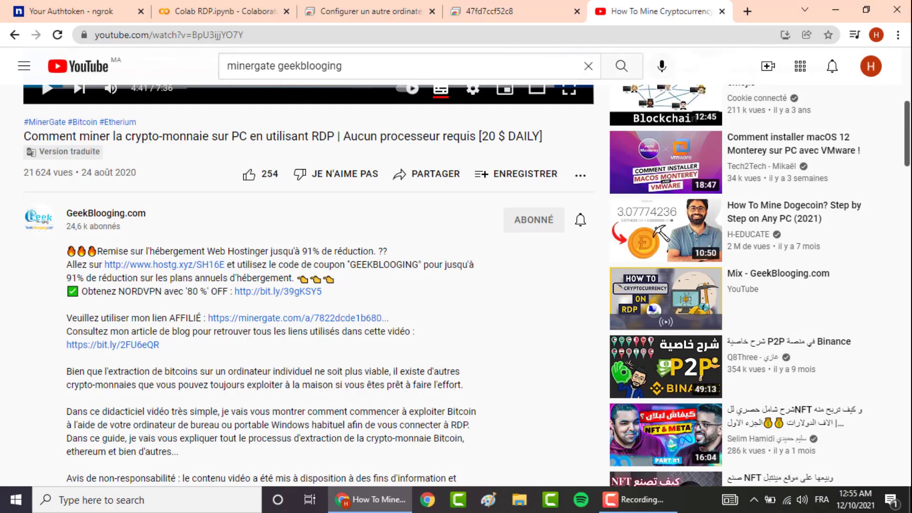
Jump the mining tutorial video to 4:05 and scroll through its description.
{"action": "scroll", "coordinate": [309, 285], "scroll_direction": "up", "scroll_amount": 6}
{"action": "left_click", "coordinate": [330, 389]}
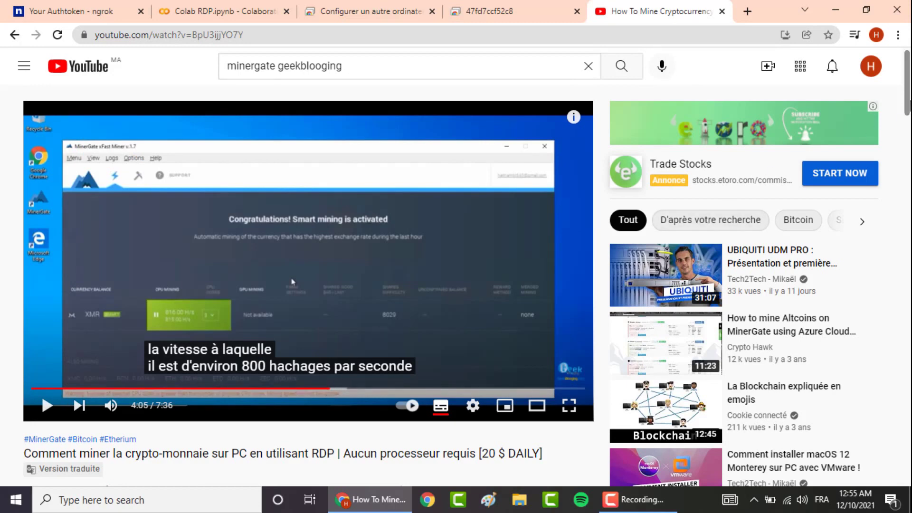
{"action": "scroll", "coordinate": [456, 266], "scroll_direction": "down", "scroll_amount": 2}
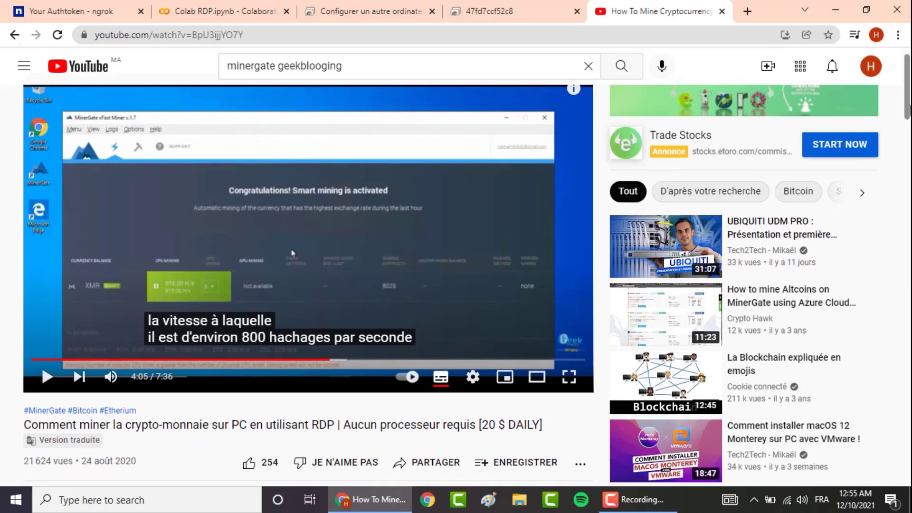
{"action": "scroll", "coordinate": [291, 186], "scroll_direction": "down", "scroll_amount": 4}
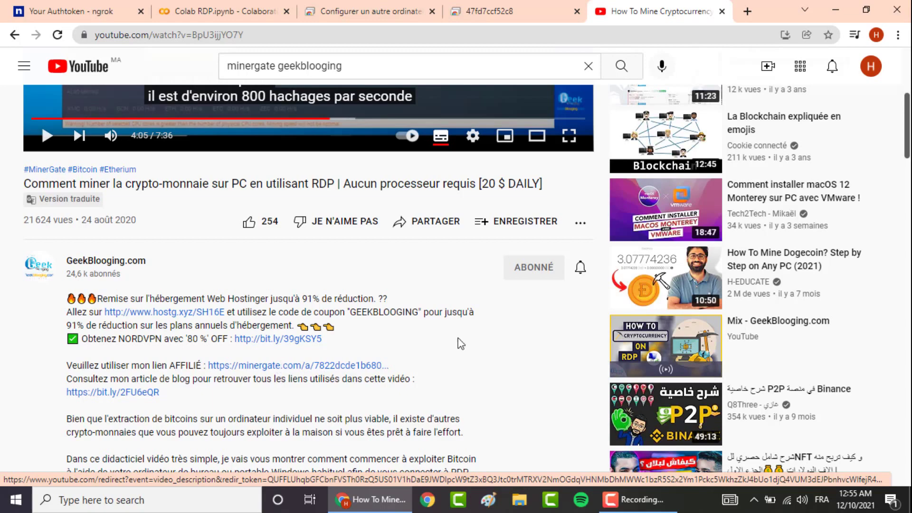
{"action": "scroll", "coordinate": [292, 87], "scroll_direction": "up", "scroll_amount": 2}
{"action": "scroll", "coordinate": [308, 252], "scroll_direction": "up", "scroll_amount": 4}
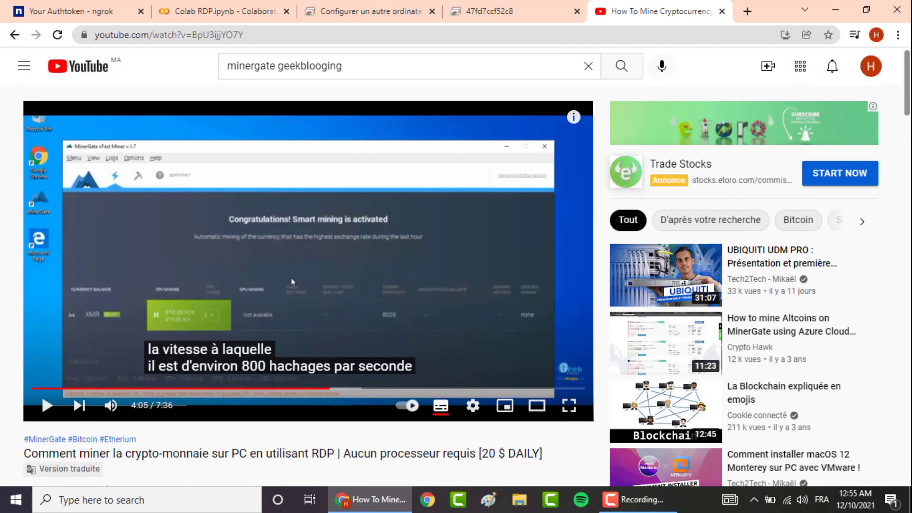